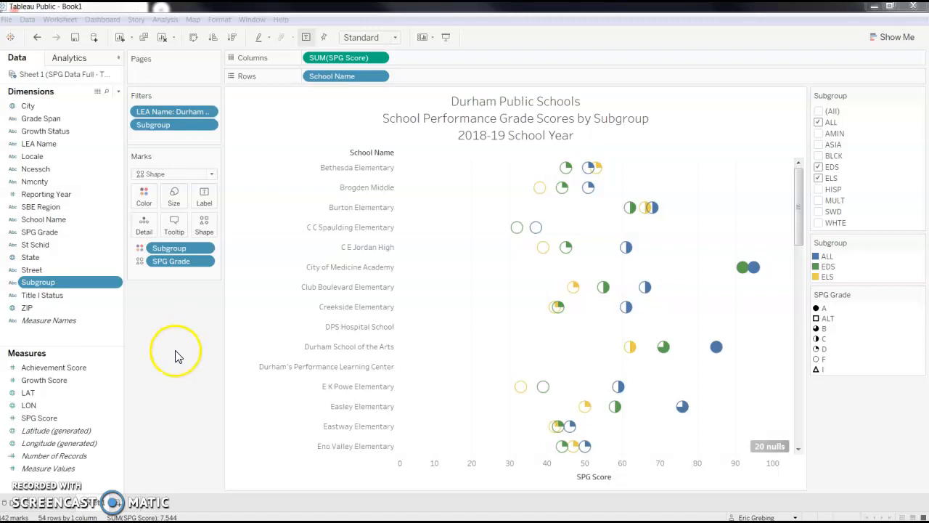
# Step: Duplicate the SPG score chart worksheet as a crosstab in a new sheet
pyautogui.rightClick(88, 511)
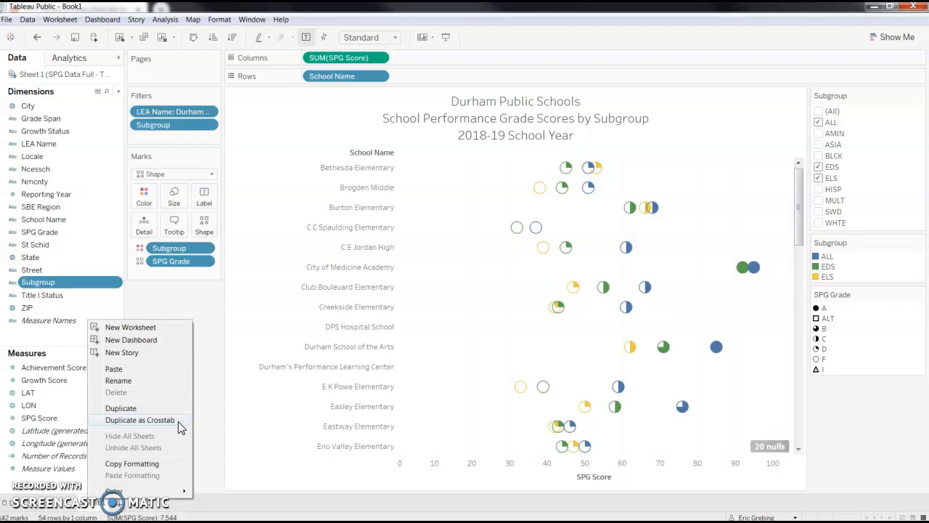
pyautogui.click(178, 421)
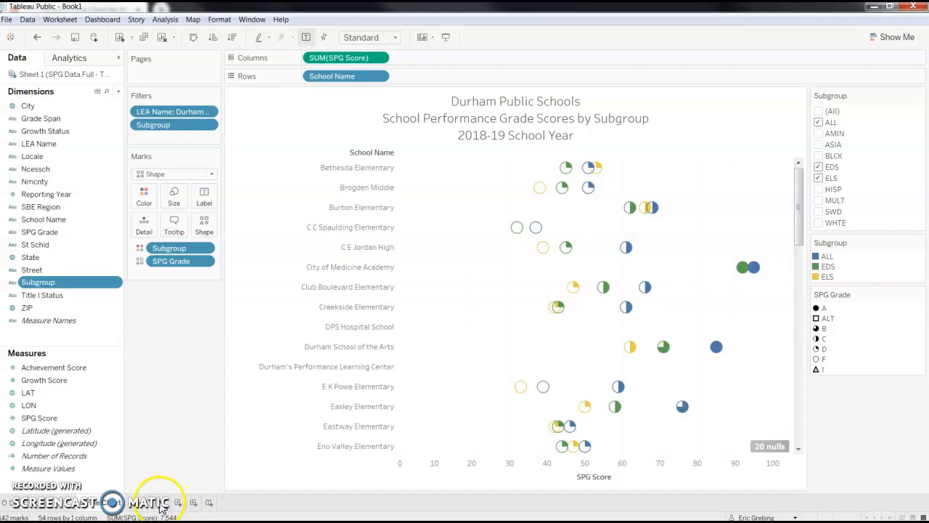
pyautogui.click(161, 506)
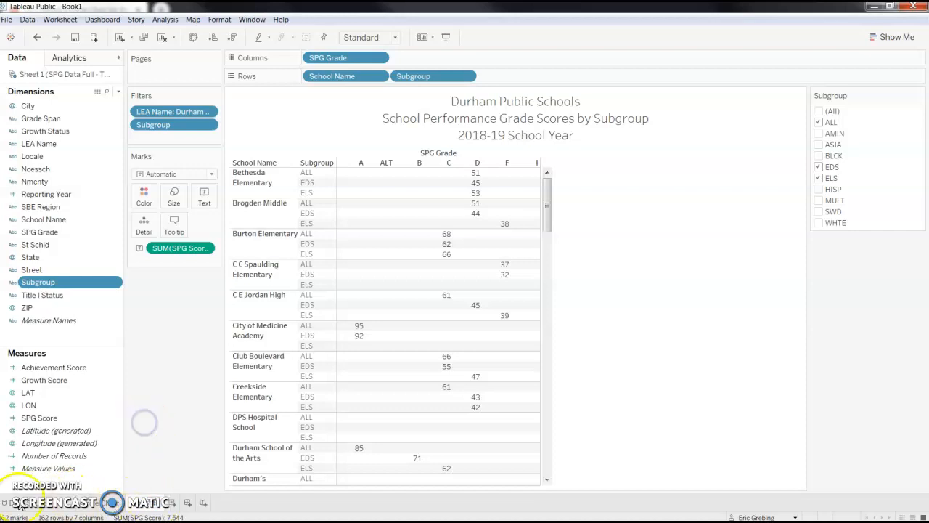
pyautogui.click(10, 500)
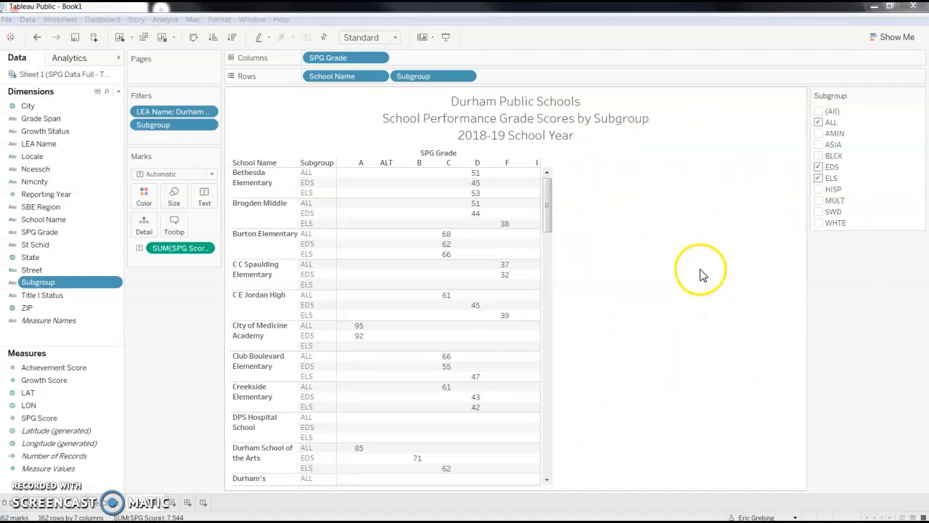
# Step: Set the crosstab's view size to Fit Width
pyautogui.click(397, 37)
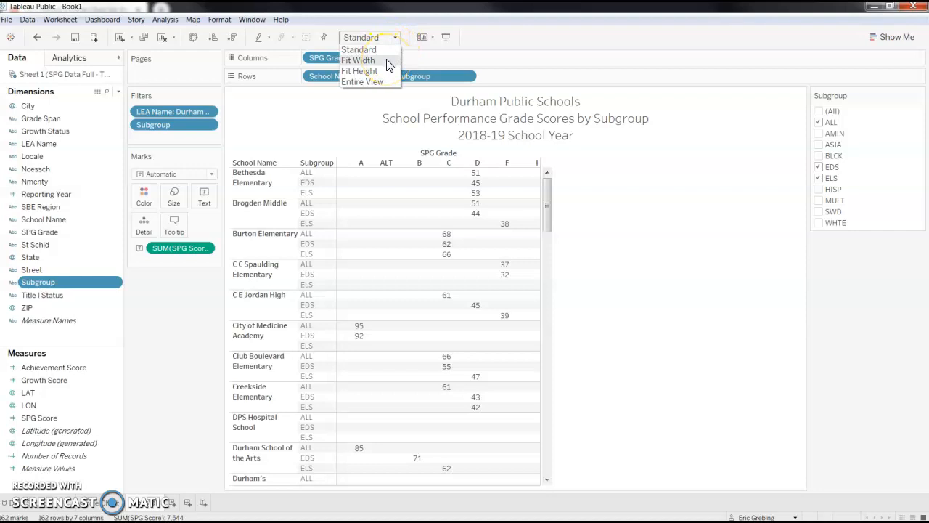
pyautogui.click(387, 62)
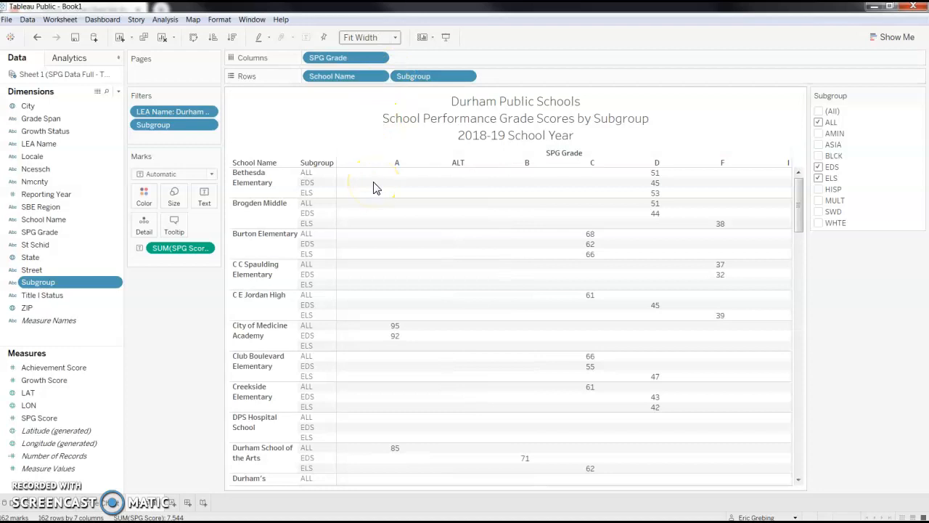
pyautogui.click(351, 182)
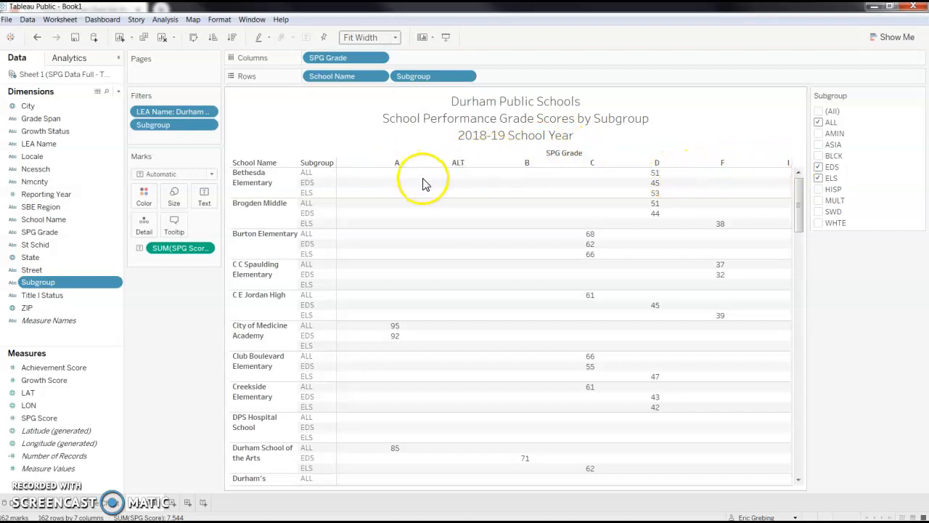
# Step: Remove SPG Grade from the crosstab's columns and move Subgroup from the rows to the columns
pyautogui.moveTo(656, 178)
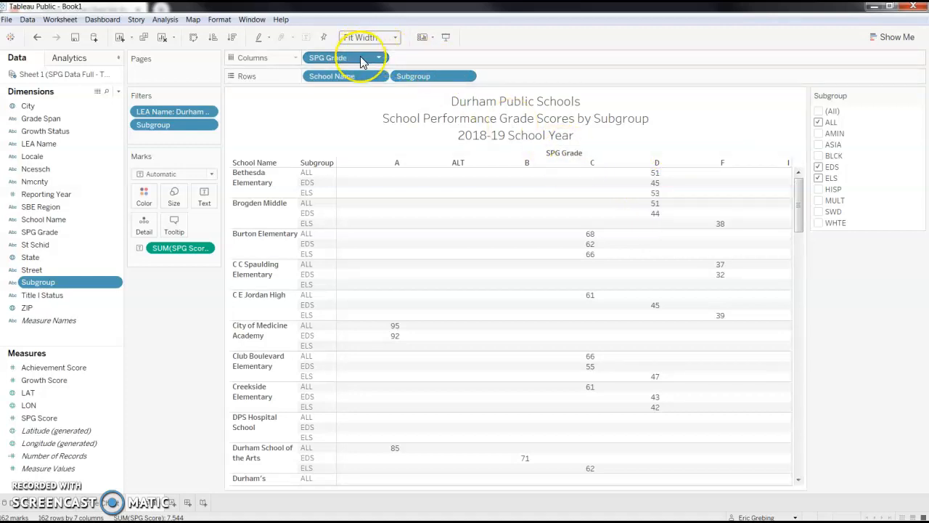
pyautogui.moveTo(363, 62); pyautogui.dragTo(184, 321)
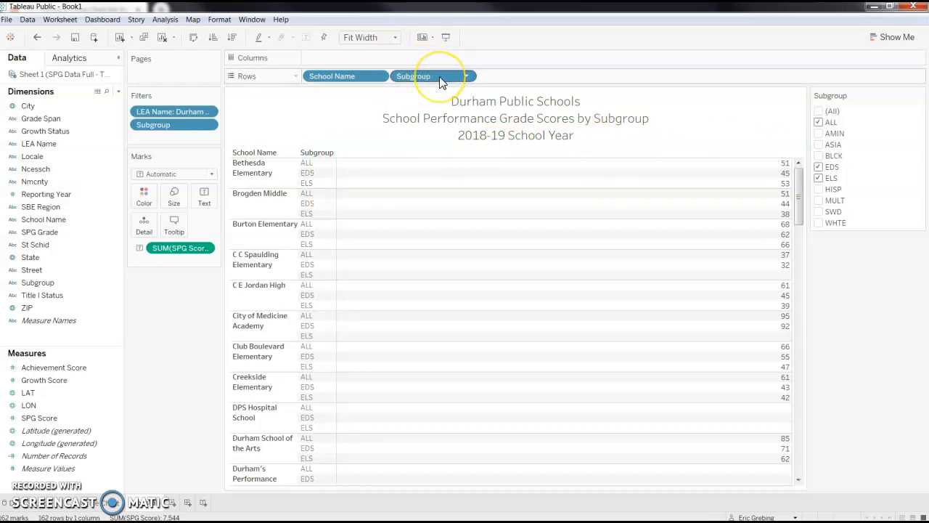
pyautogui.moveTo(439, 76); pyautogui.dragTo(397, 64)
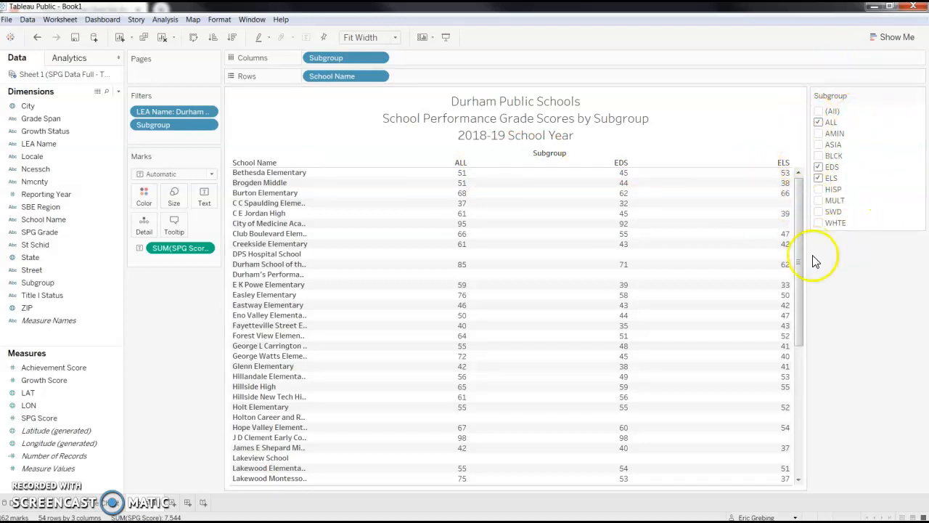
# Step: Include all subgroups in the crosstab through the Subgroup filter
pyautogui.click(823, 114)
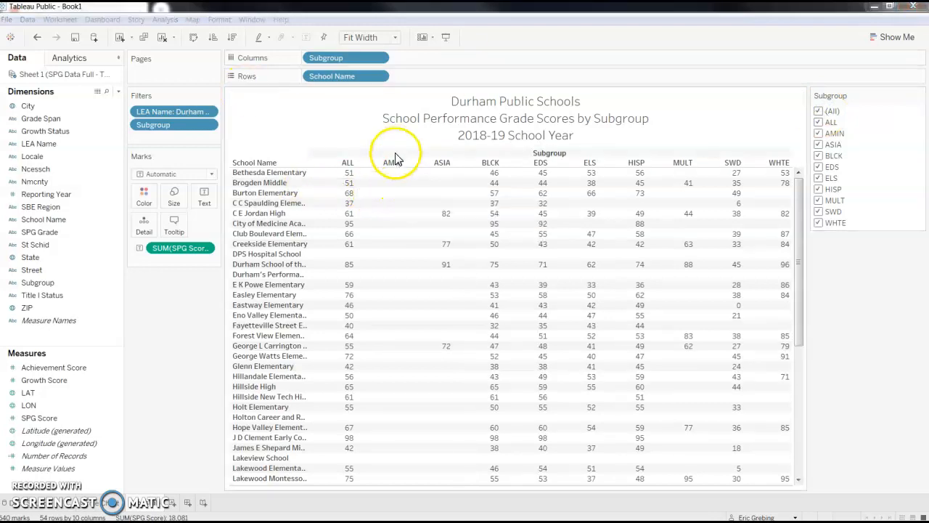
pyautogui.moveTo(800, 219); pyautogui.dragTo(815, 377)
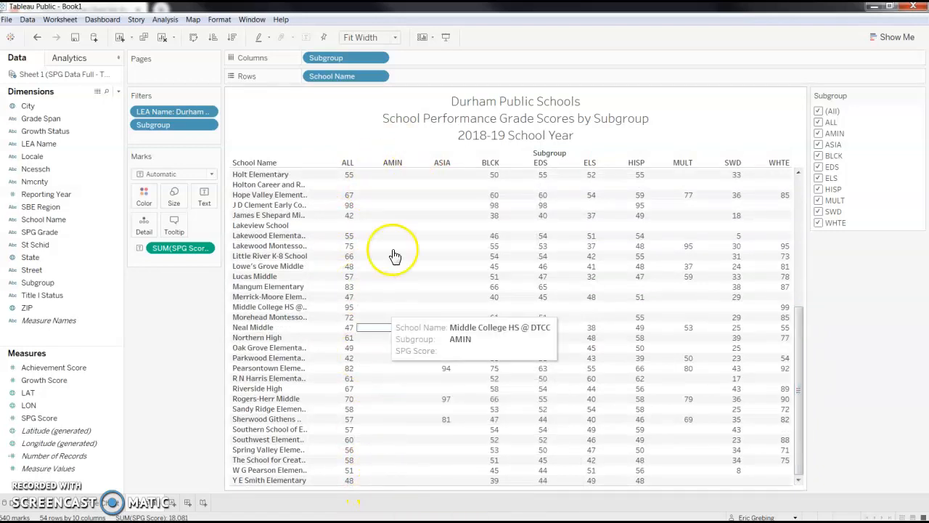
pyautogui.moveTo(806, 307); pyautogui.dragTo(804, 171)
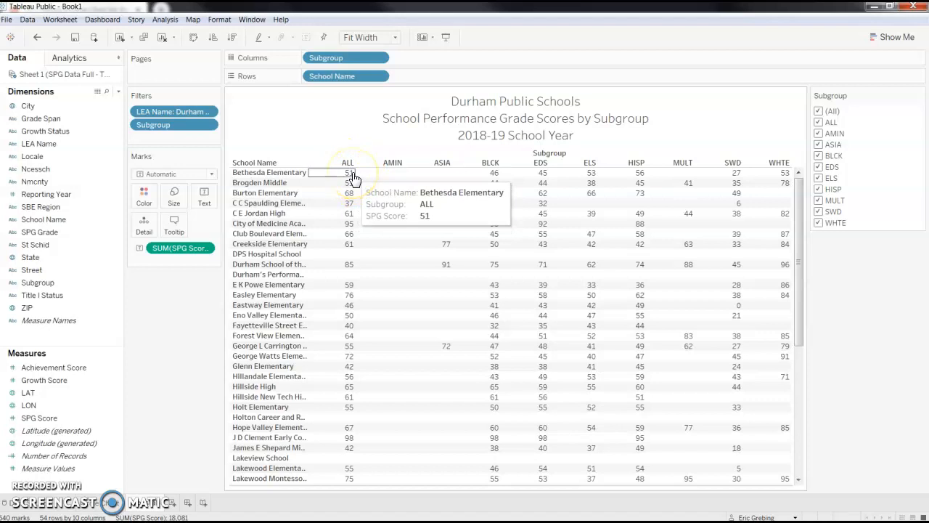
pyautogui.click(386, 176)
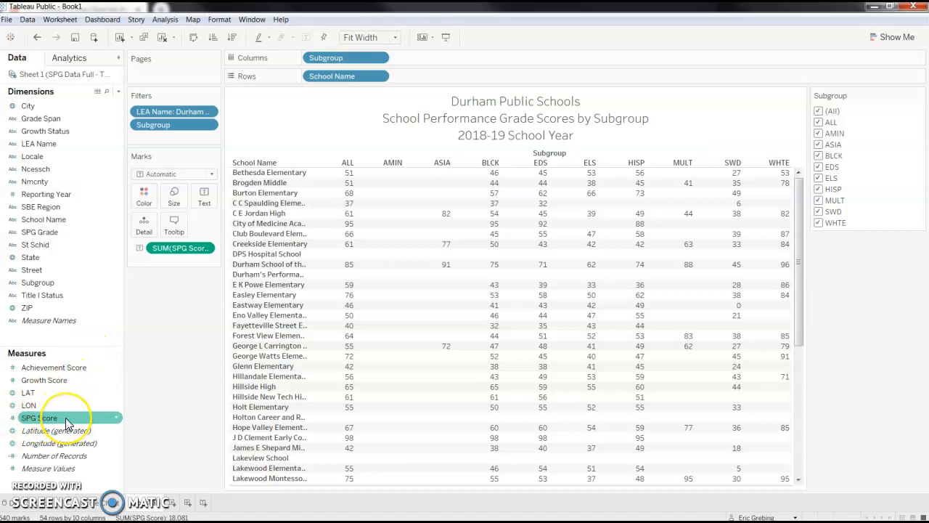
# Step: Add an SPG Score filter on all values that keeps only scores of at least 1
pyautogui.moveTo(65, 417); pyautogui.dragTo(165, 137)
pyautogui.click(457, 359)
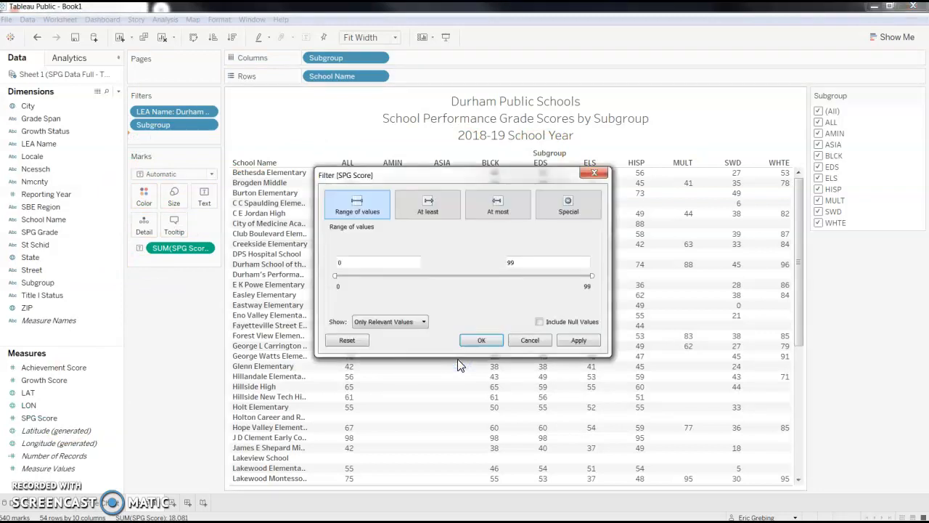
pyautogui.click(446, 216)
pyautogui.click(332, 264)
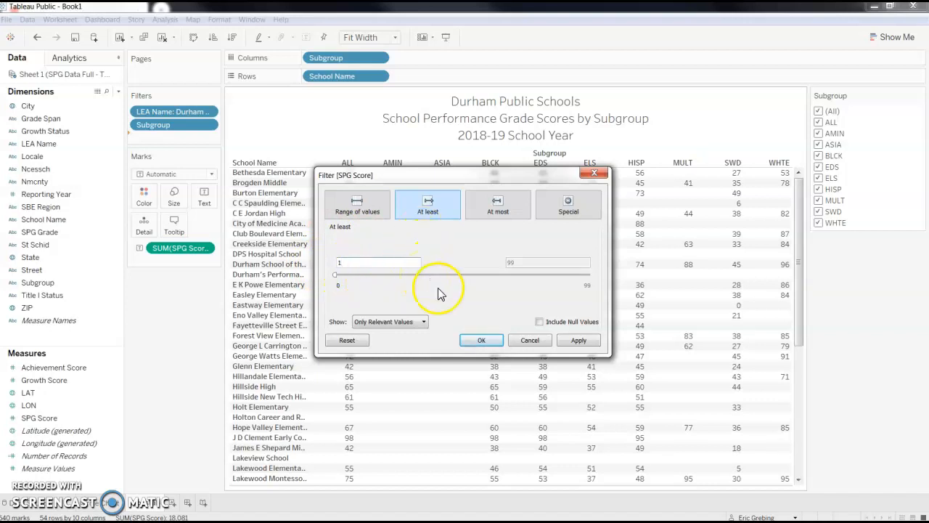
pyautogui.click(482, 341)
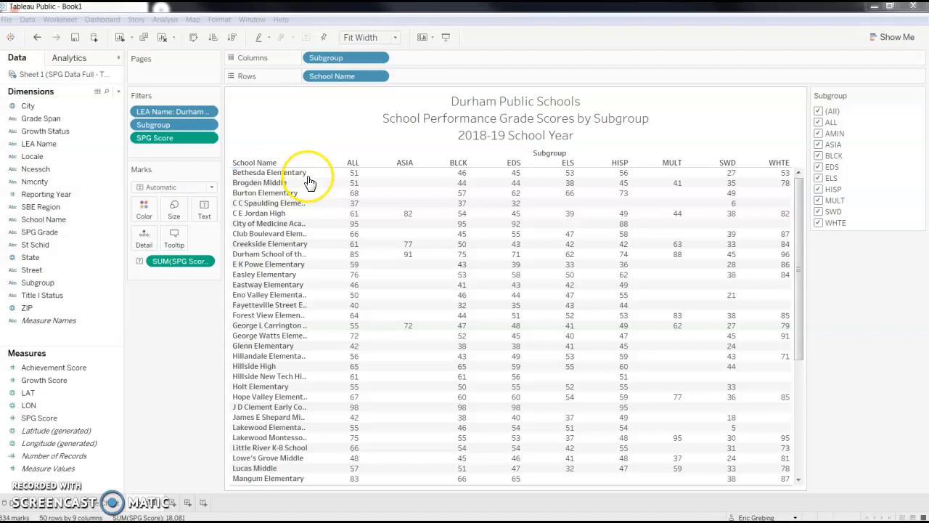
# Step: Widen the School Name column of the crosstab to fit the longer school names
pyautogui.moveTo(307, 174); pyautogui.dragTo(352, 174)
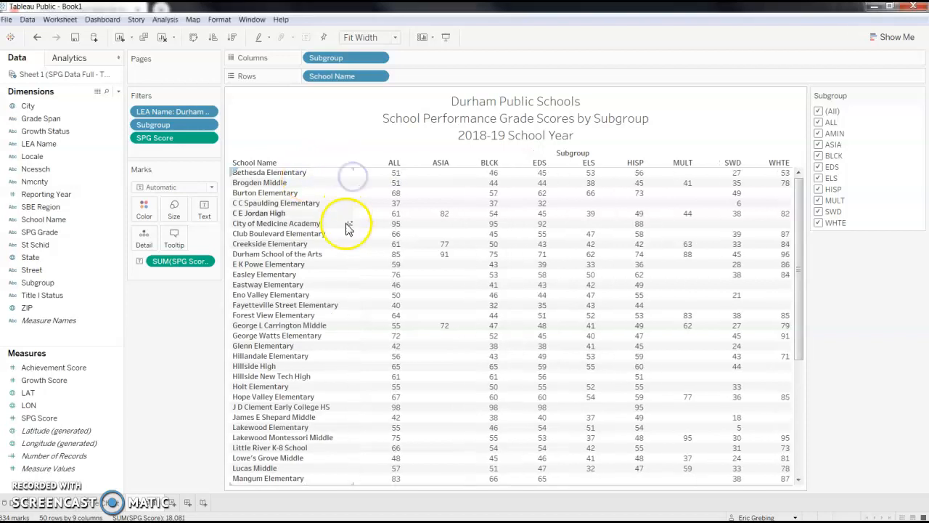
pyautogui.moveTo(458, 190)
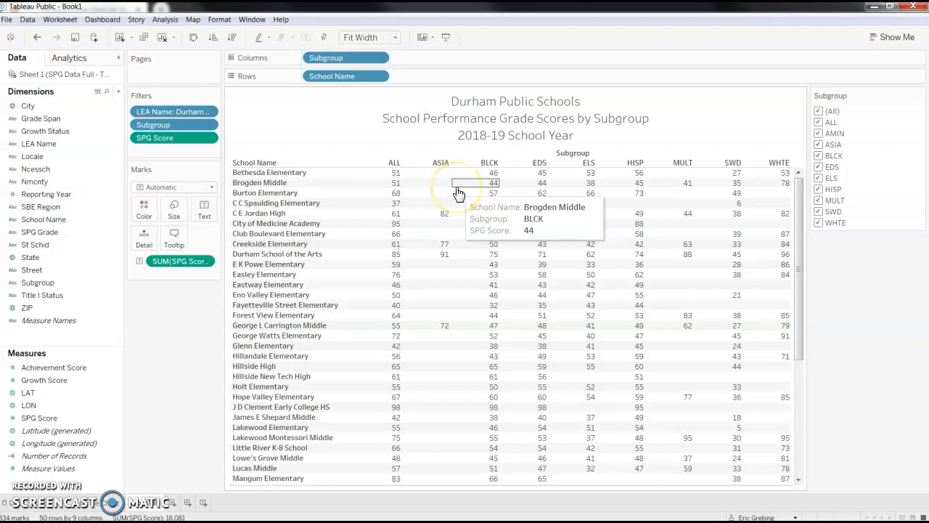
pyautogui.moveTo(491, 175)
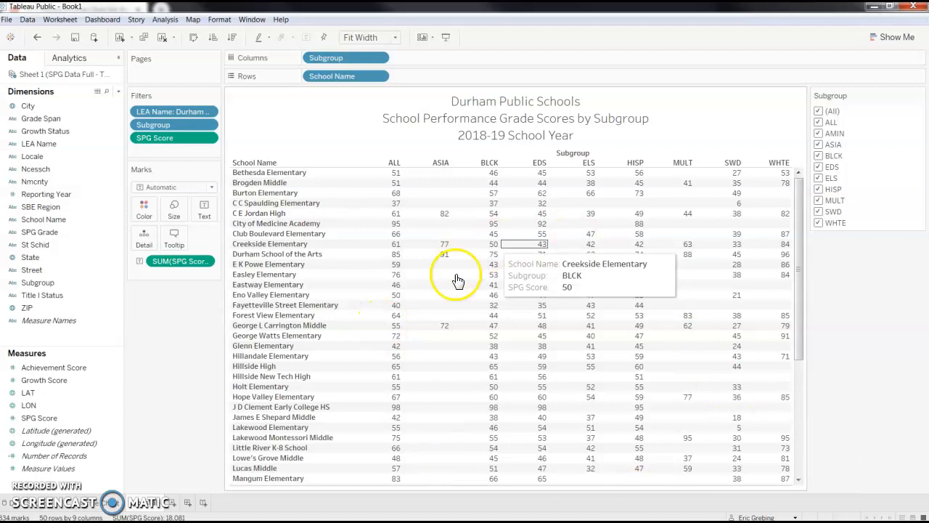
pyautogui.moveTo(511, 241)
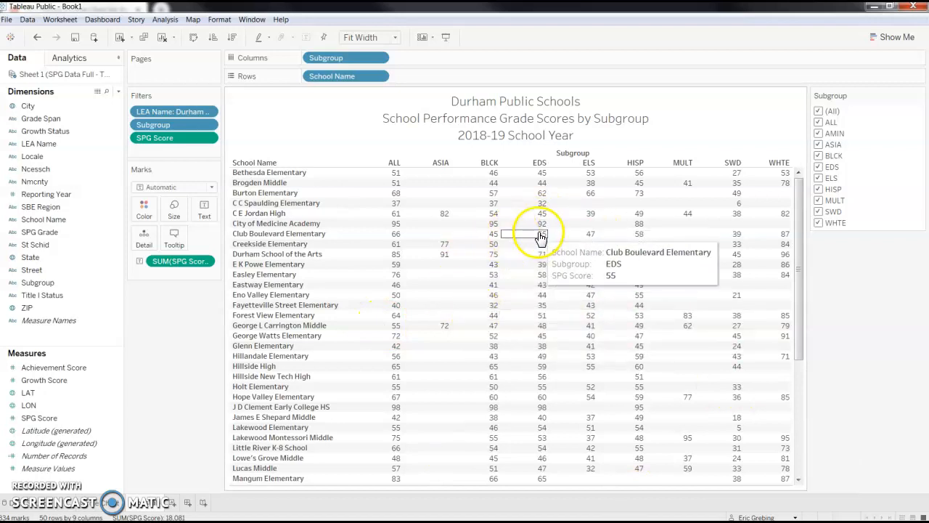
# Step: Format the default worksheet font as size 11 and bold
pyautogui.rightClick(540, 238)
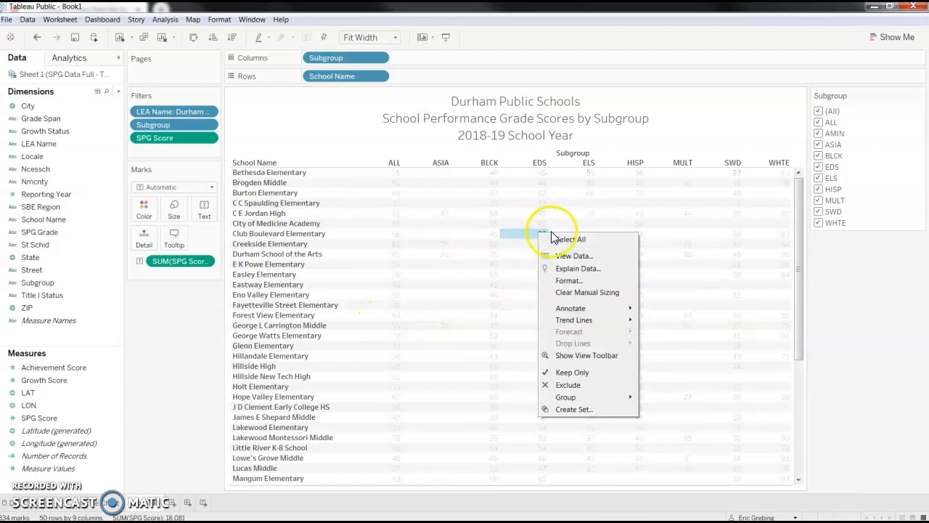
pyautogui.click(588, 282)
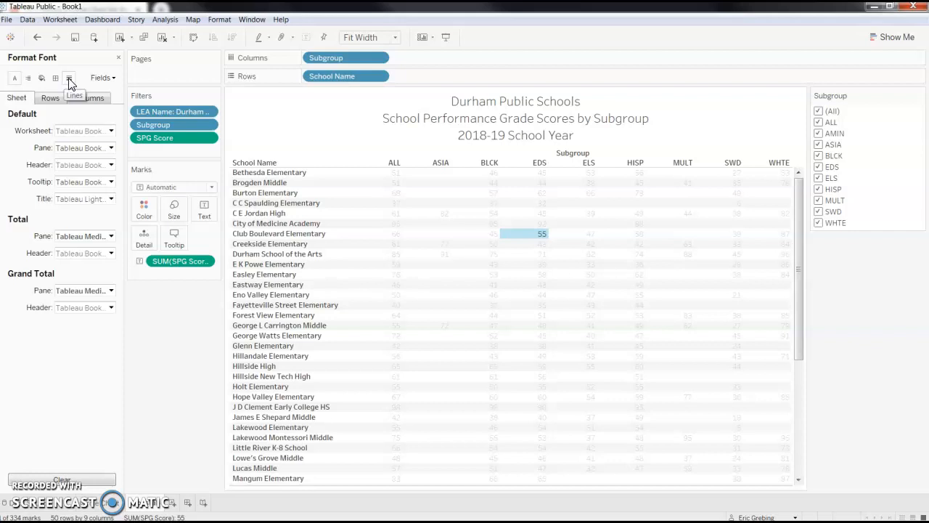
pyautogui.click(111, 132)
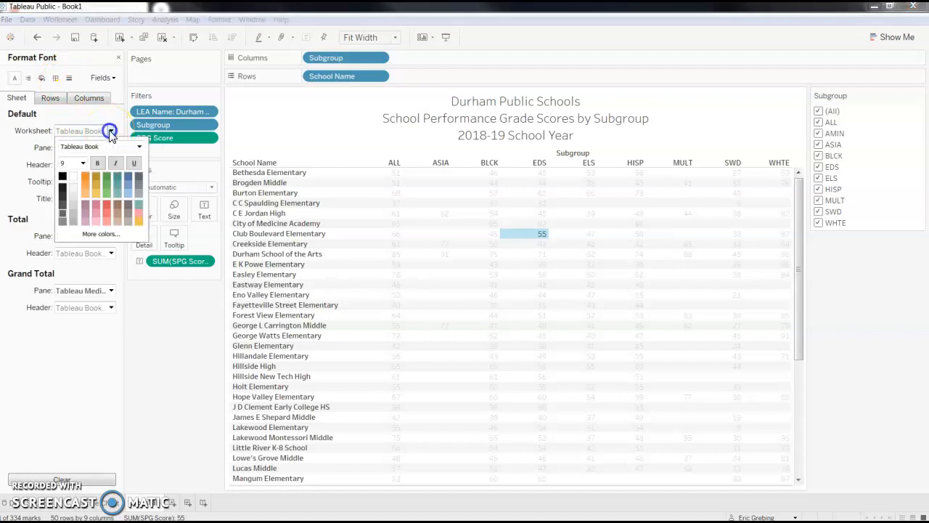
pyautogui.click(84, 163)
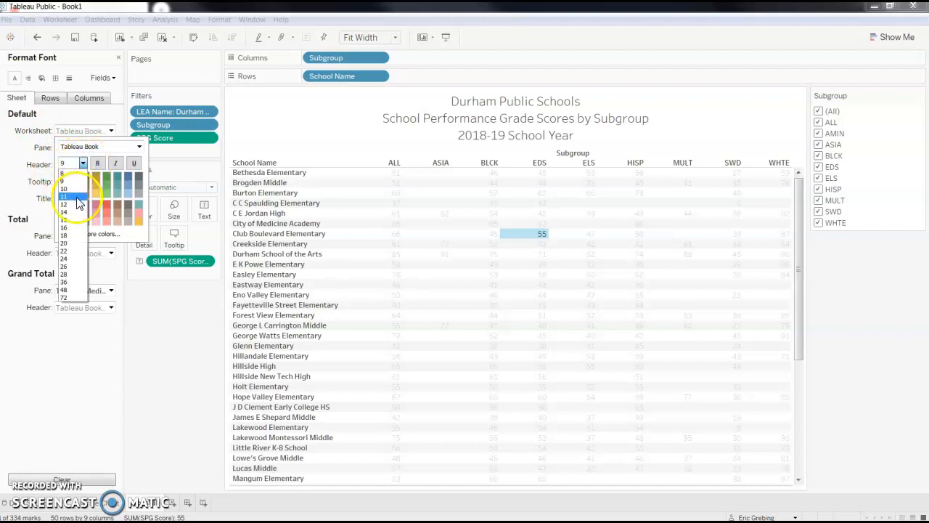
pyautogui.click(78, 198)
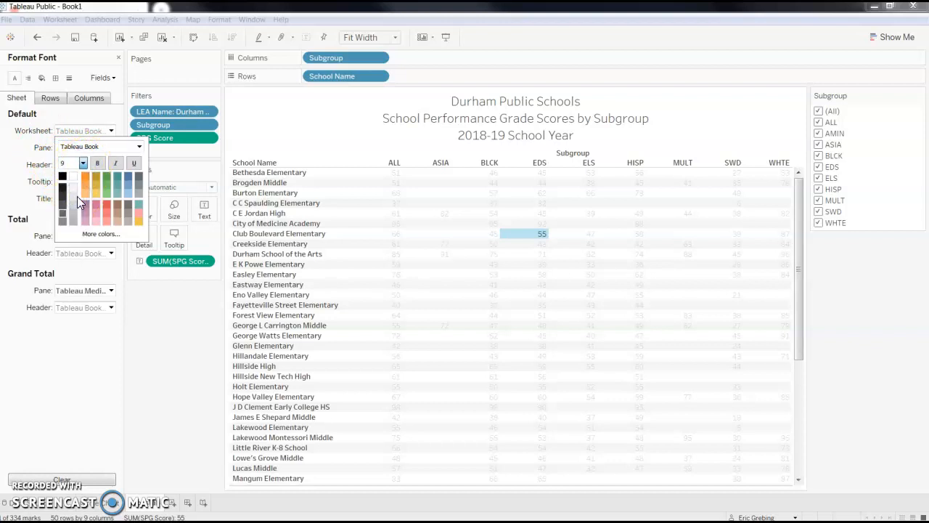
pyautogui.click(97, 162)
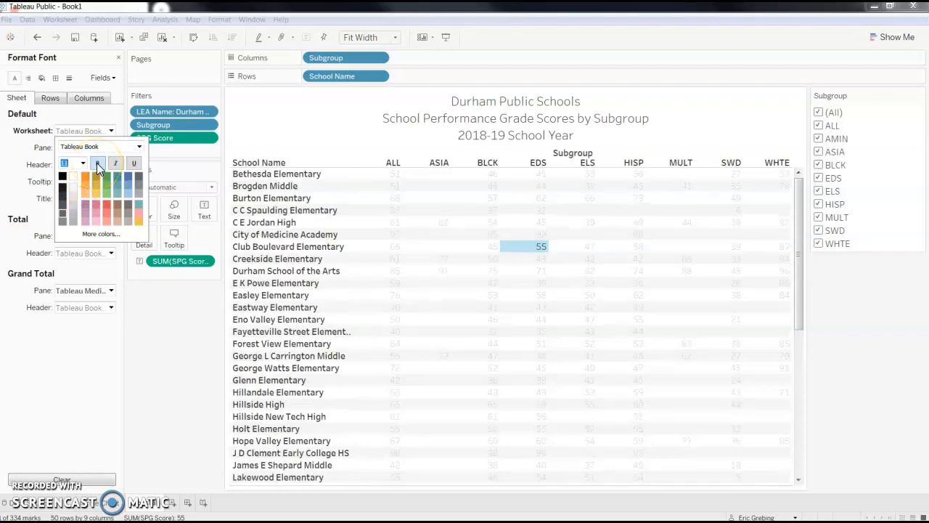
pyautogui.click(219, 276)
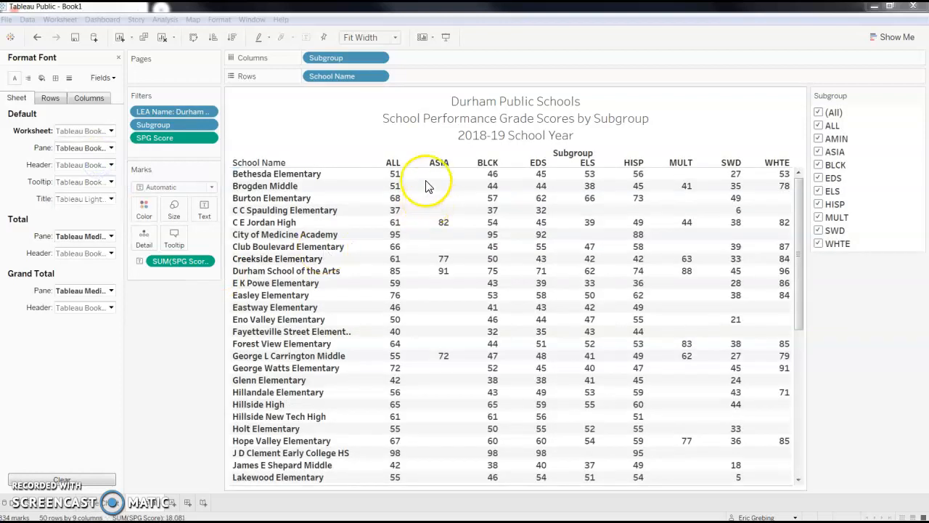
# Step: Center the default pane alignment horizontally so the scores sit mid-column, and close the formatting options
pyautogui.moveTo(398, 176)
pyautogui.moveTo(398, 201)
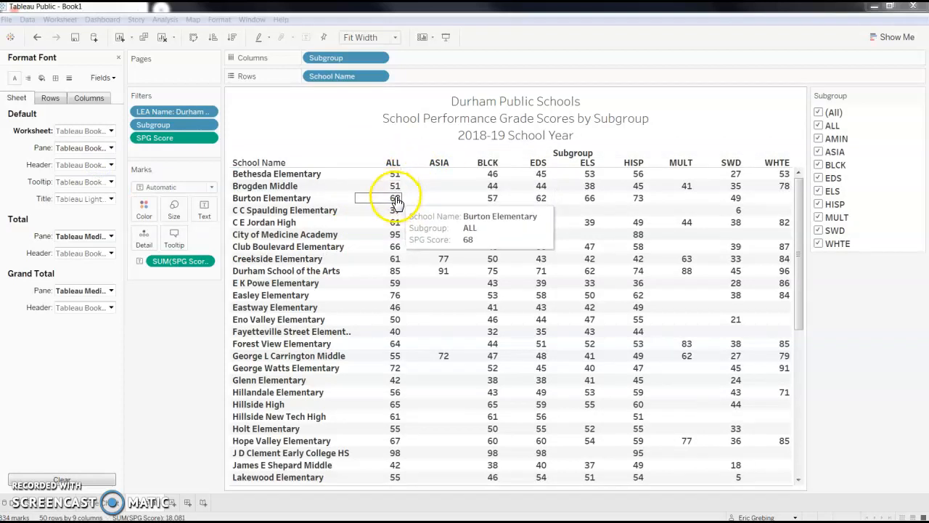
pyautogui.click(28, 78)
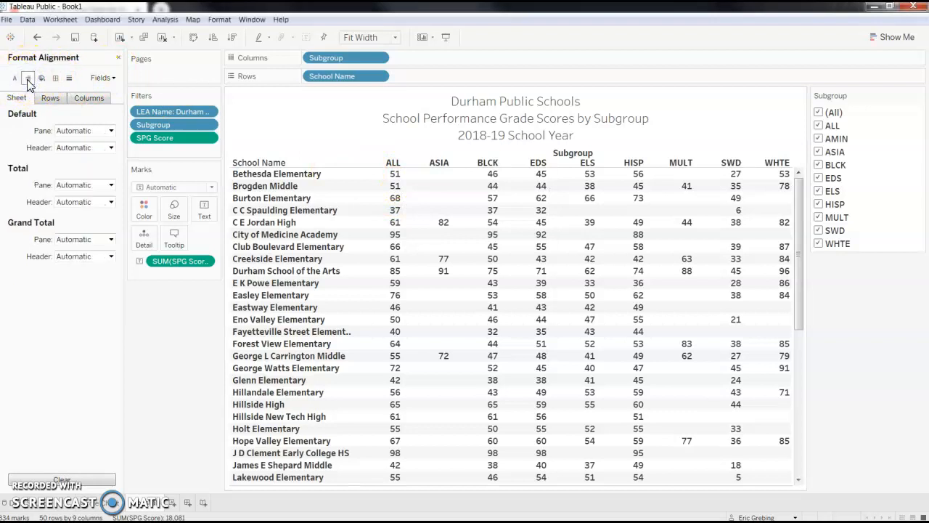
pyautogui.click(71, 136)
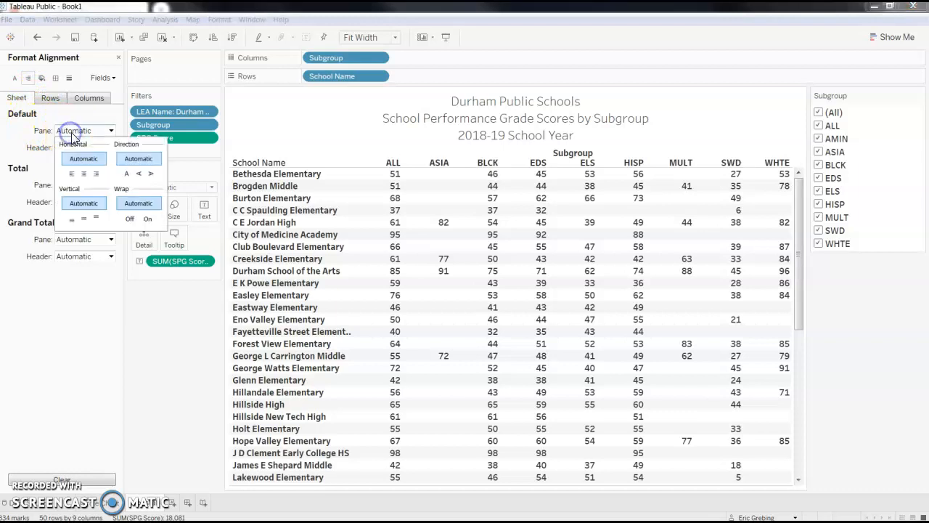
pyautogui.click(85, 175)
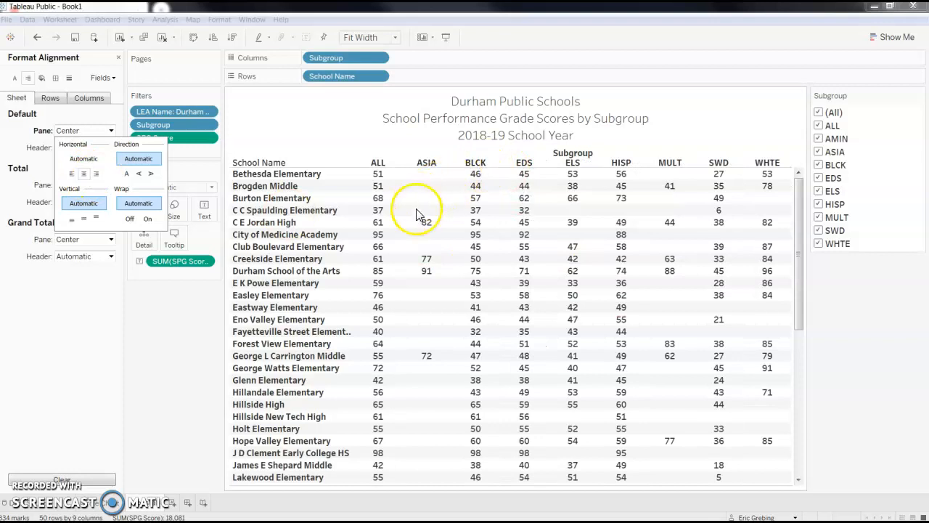
pyautogui.click(186, 334)
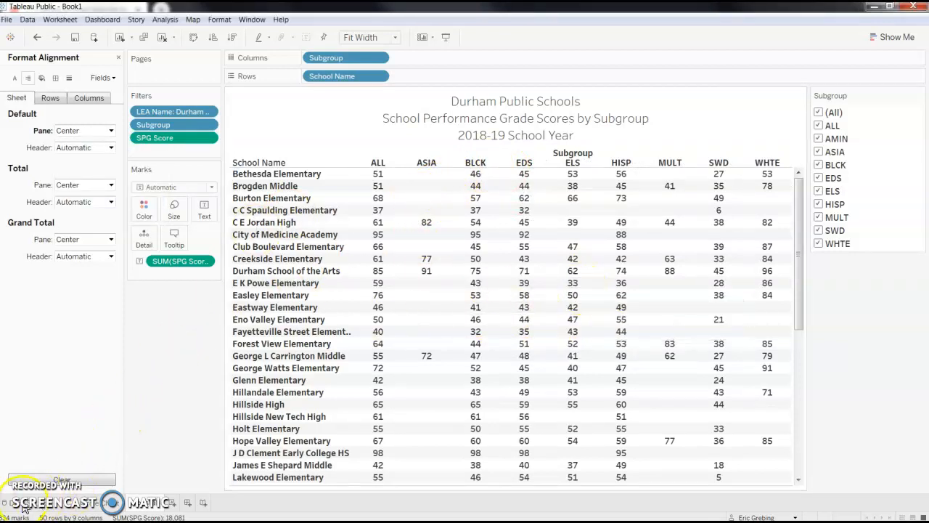
pyautogui.click(520, 106)
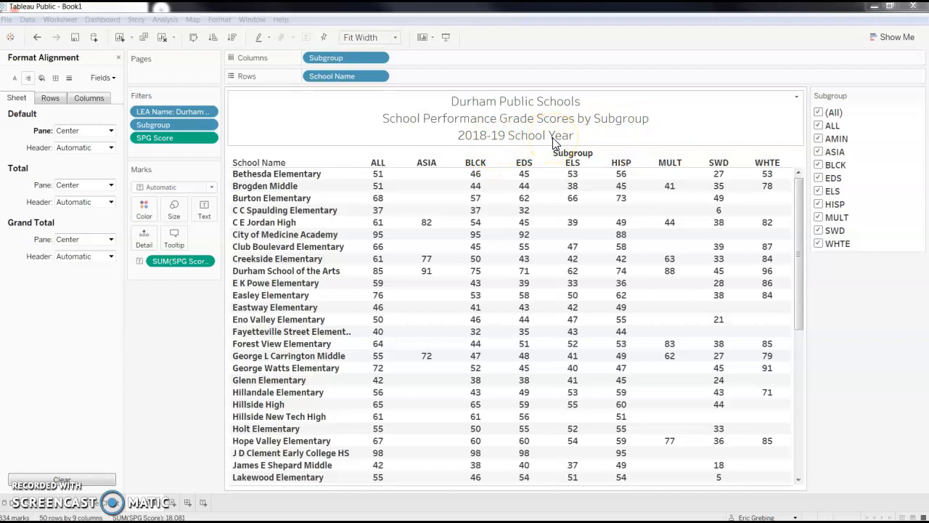
pyautogui.click(118, 58)
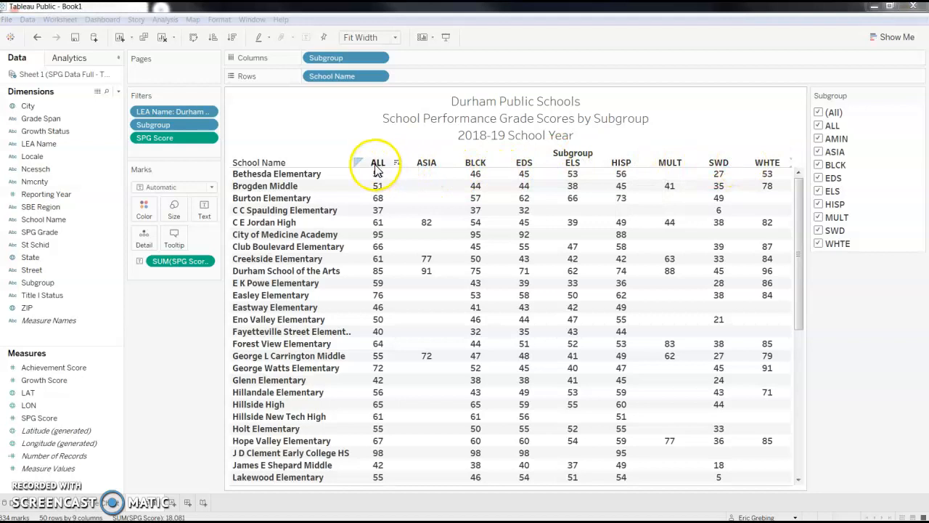
pyautogui.click(425, 166)
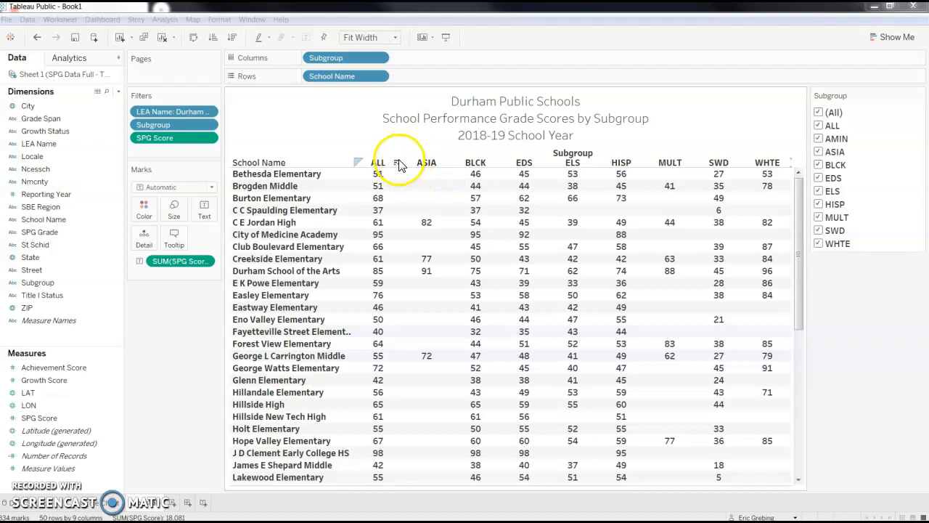
pyautogui.click(418, 164)
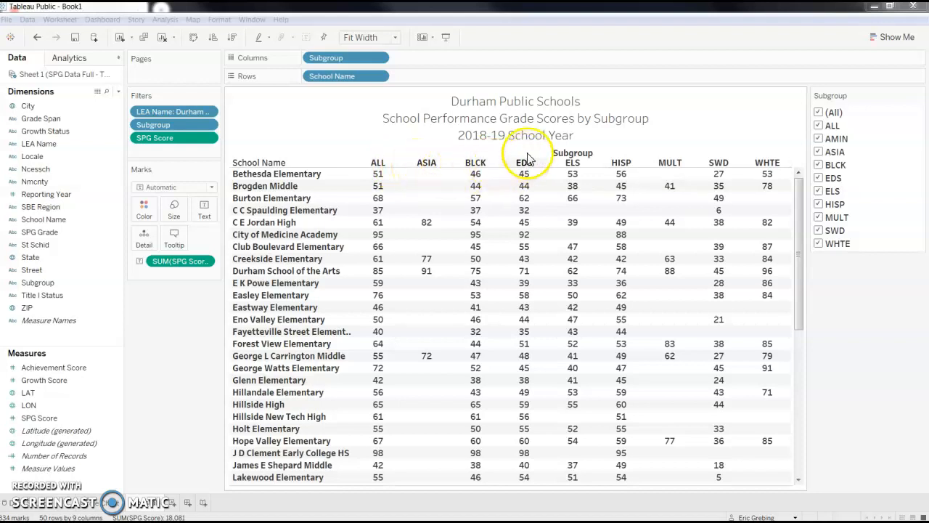
pyautogui.moveTo(523, 174)
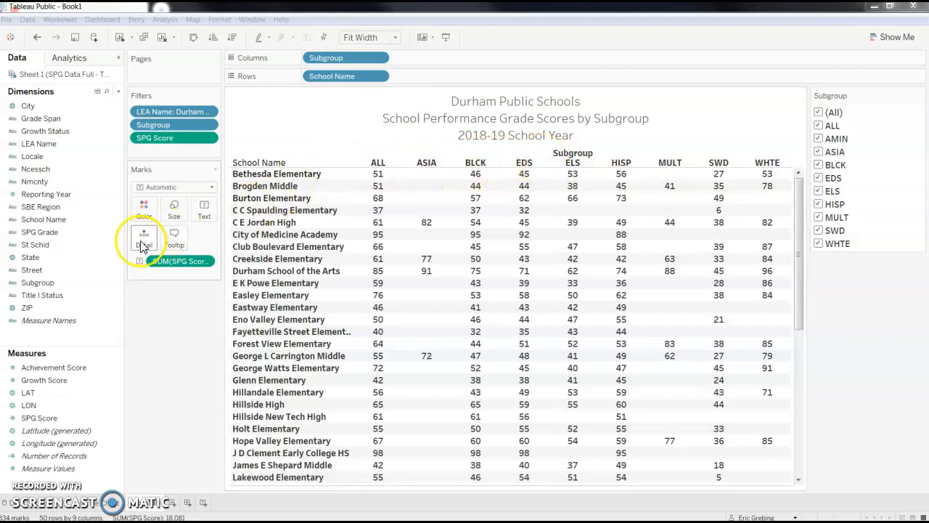
# Step: Edit the Subgroup field's aliases so EDS reads "Econ. Dis." and ELS reads "Engl. Learners"
pyautogui.click(85, 288)
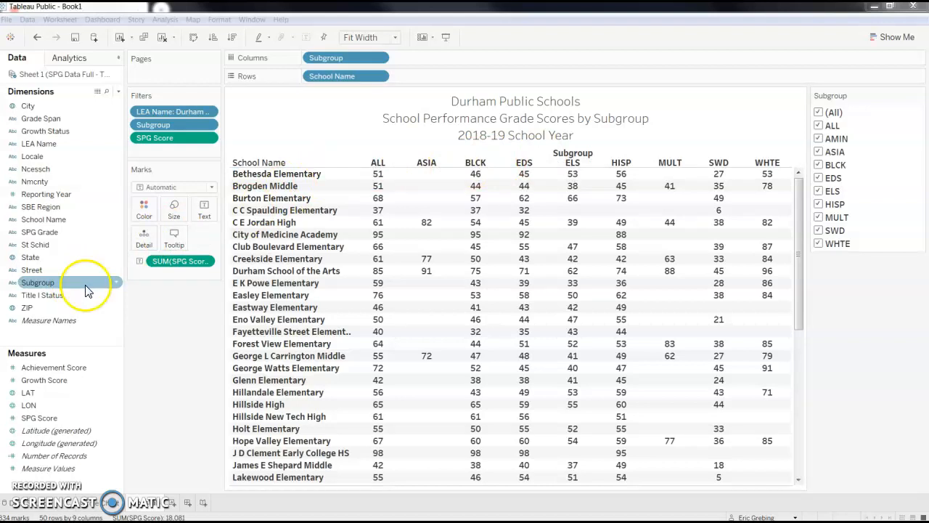
pyautogui.click(118, 284)
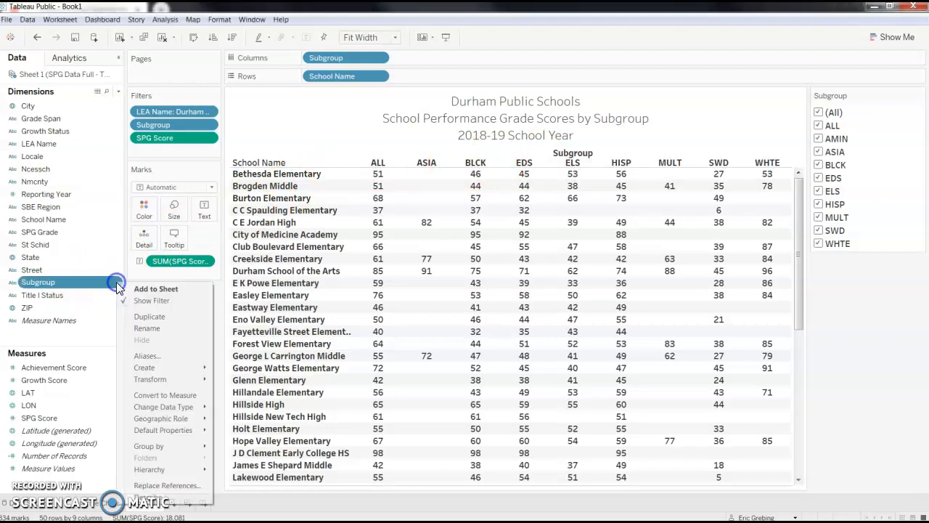
pyautogui.click(166, 355)
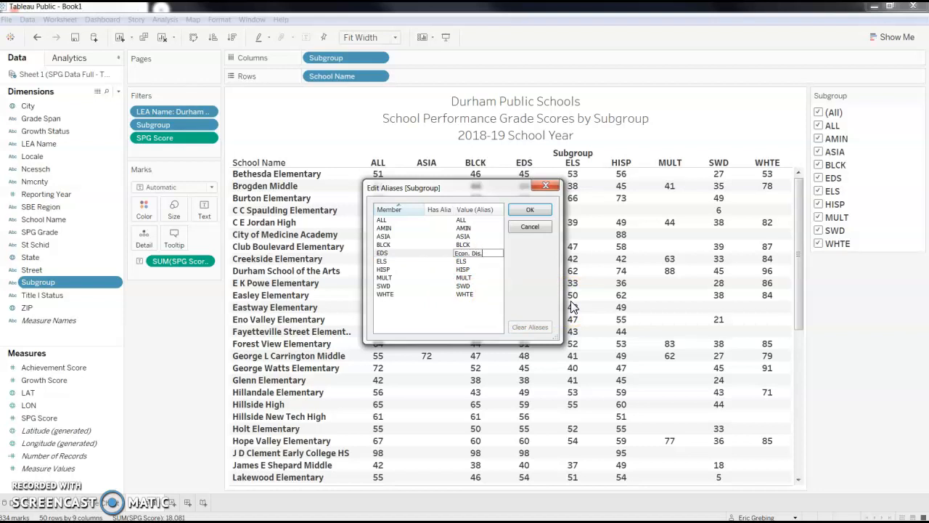
pyautogui.click(471, 261)
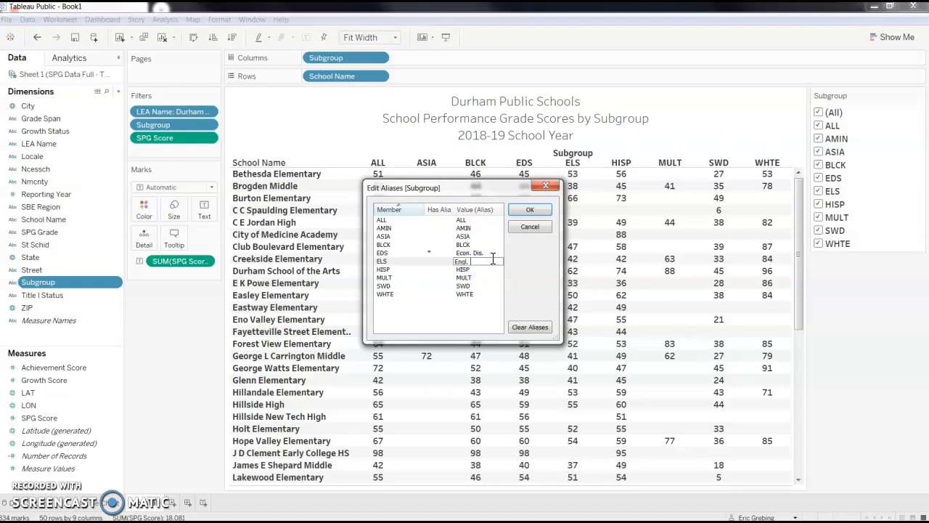
pyautogui.click(530, 211)
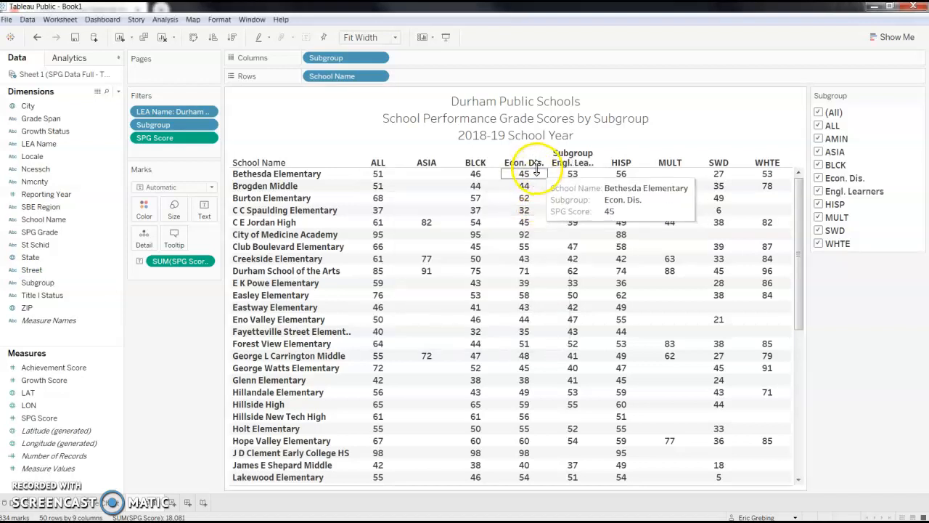
# Step: Check the subgroup aliases in the chart worksheet's filter and color legend, and return to the crosstab
pyautogui.click(398, 164)
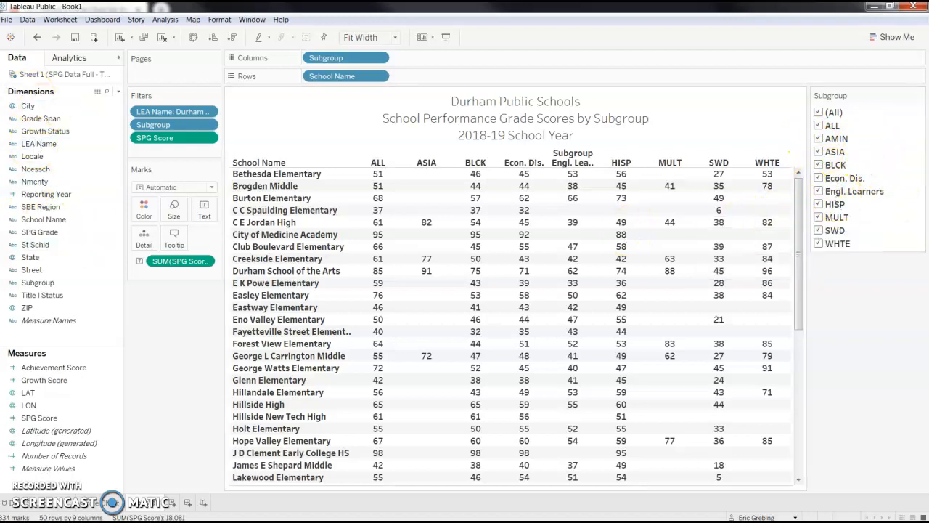
pyautogui.click(104, 503)
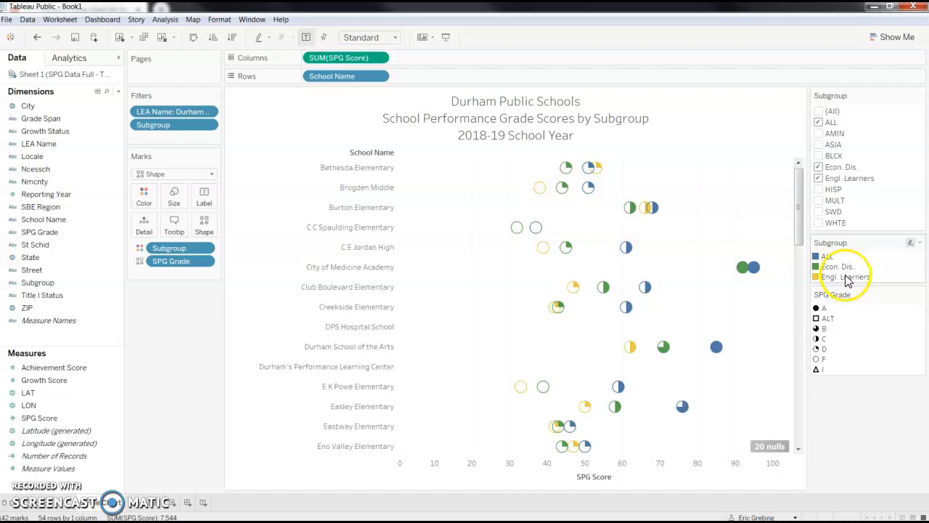
pyautogui.click(145, 501)
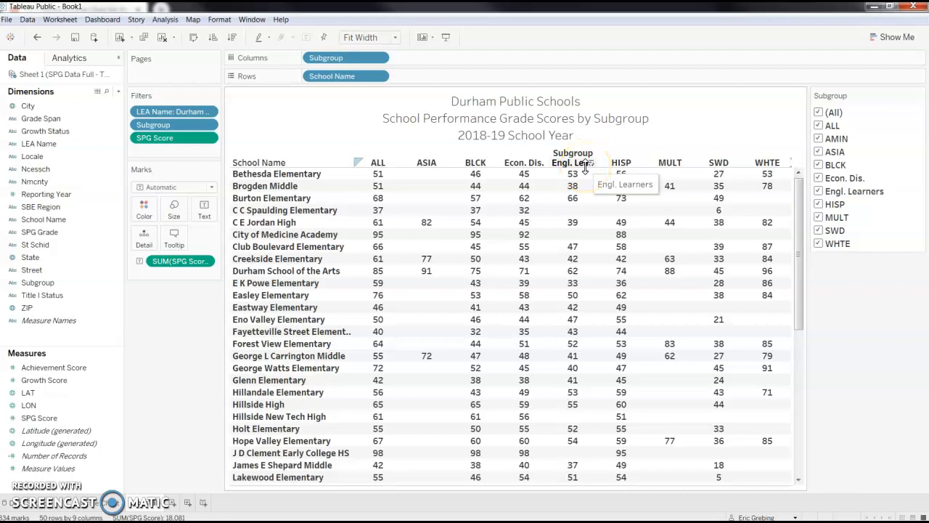
# Step: Increase the height of the crosstab's column header row so "Engl. Learners" wraps onto two lines
pyautogui.moveTo(585, 165); pyautogui.dragTo(592, 188)
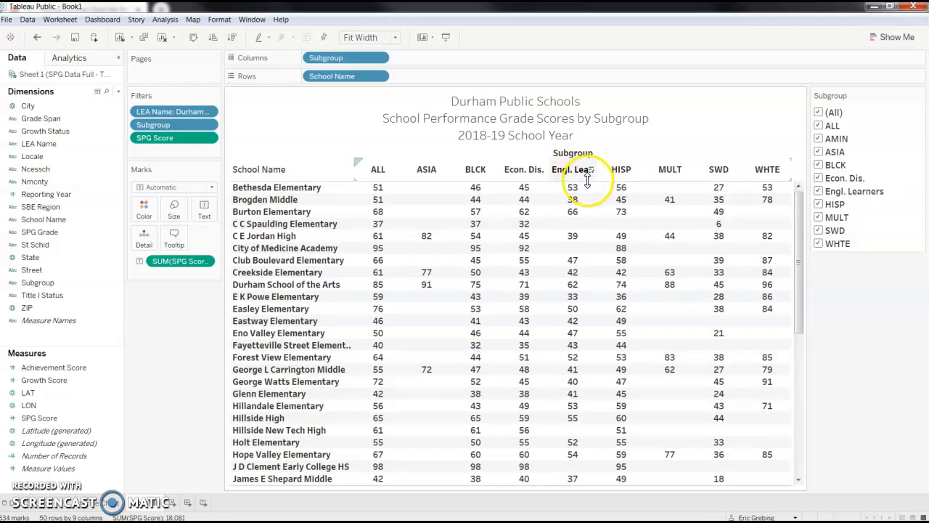
pyautogui.moveTo(588, 181); pyautogui.dragTo(589, 189)
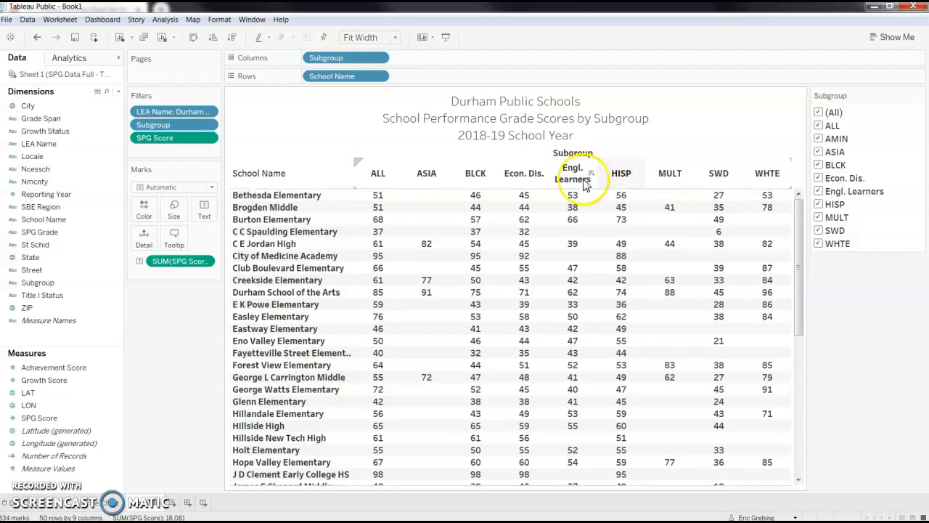